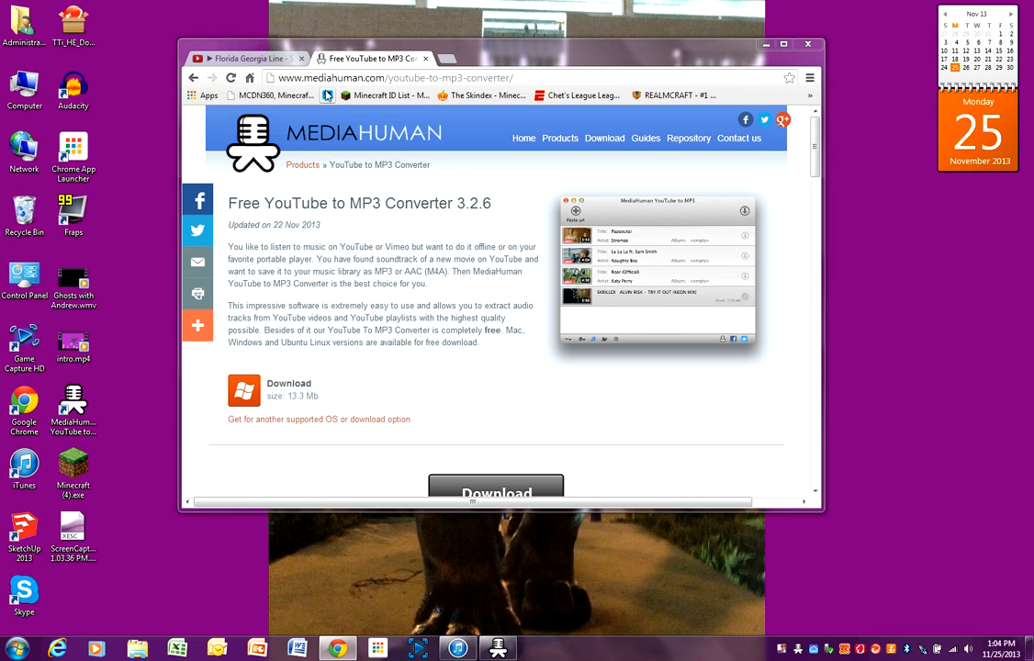
- Download the YouTubeToMP3.exe installer and return to the converter's product page
click(250, 393)
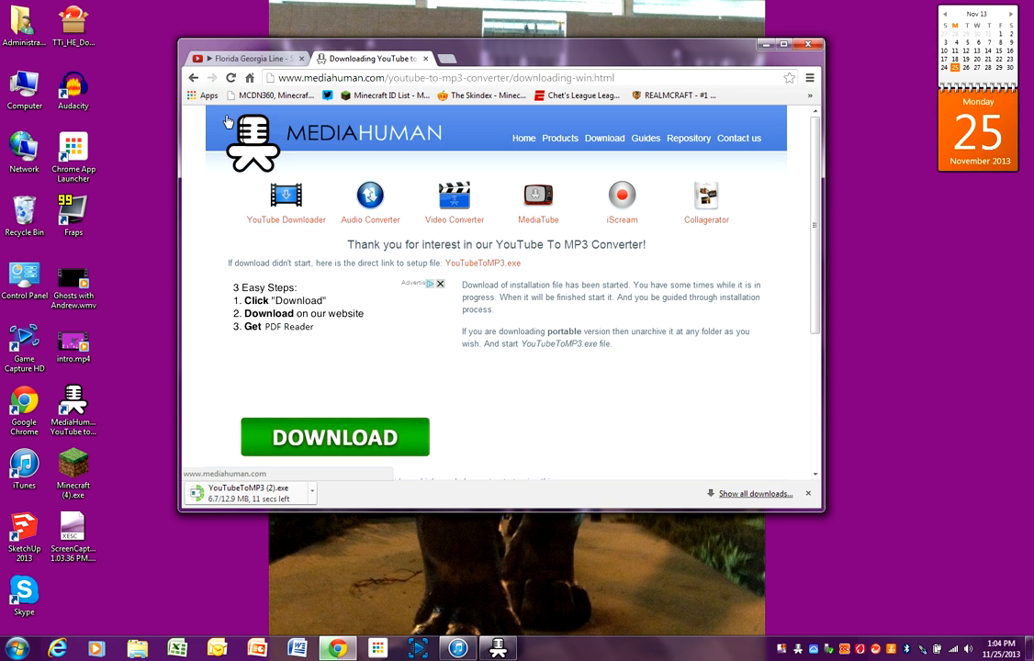
click(194, 78)
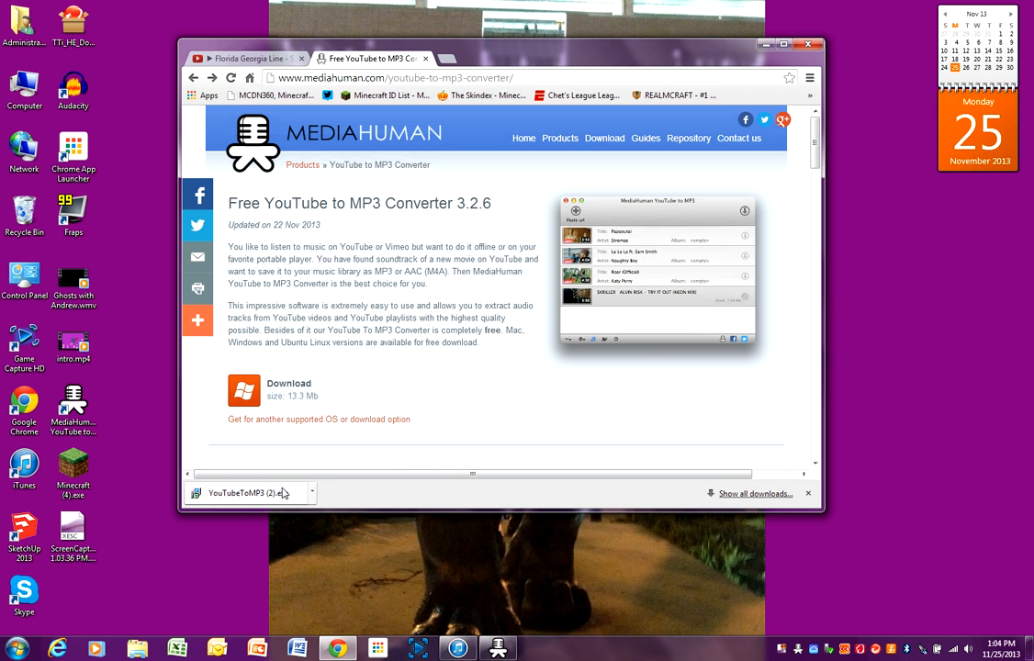
- Run the downloaded installer, accept the license and keep the default install and Start Menu folders
click(248, 493)
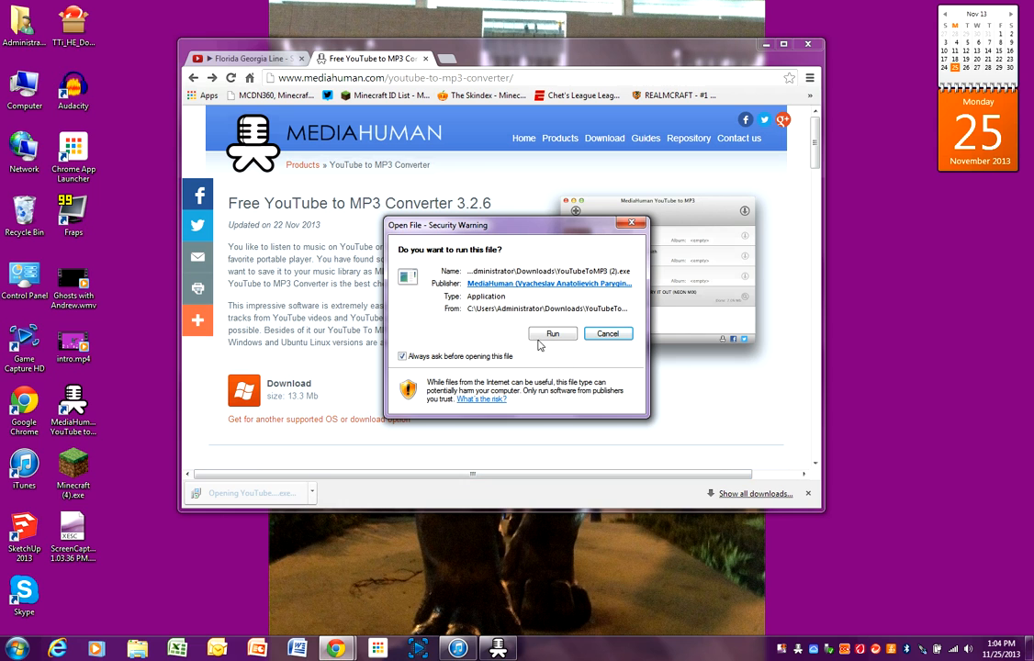
click(552, 334)
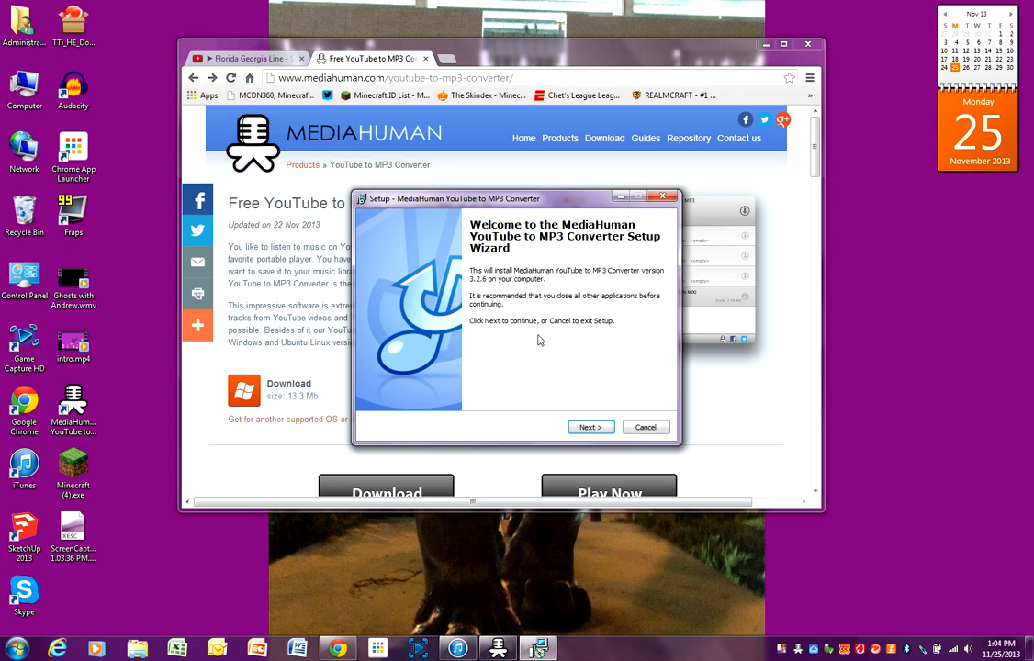
click(591, 427)
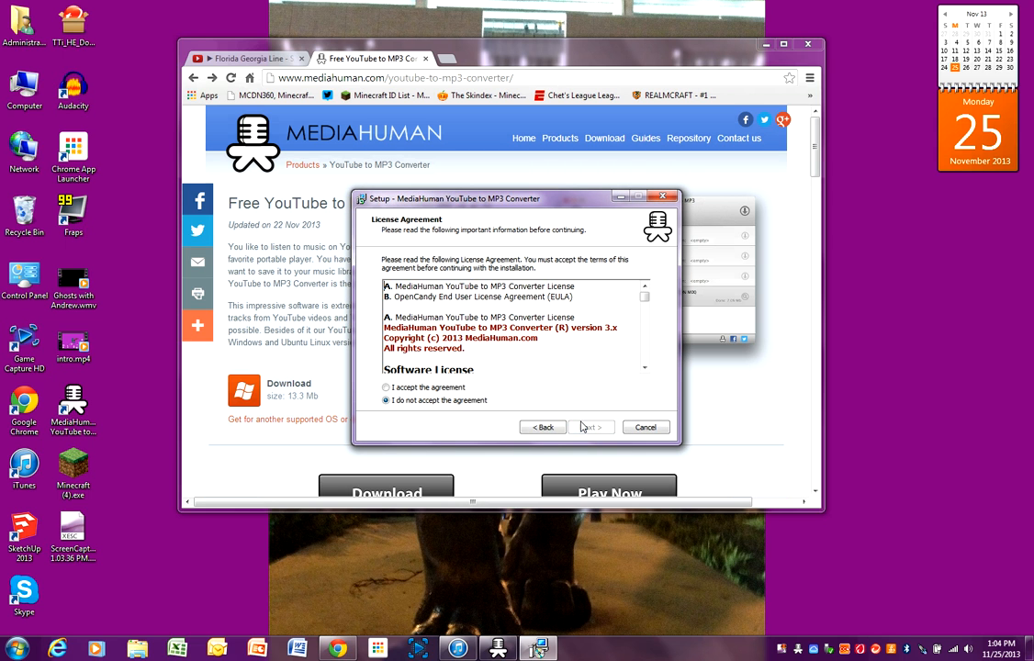
click(386, 388)
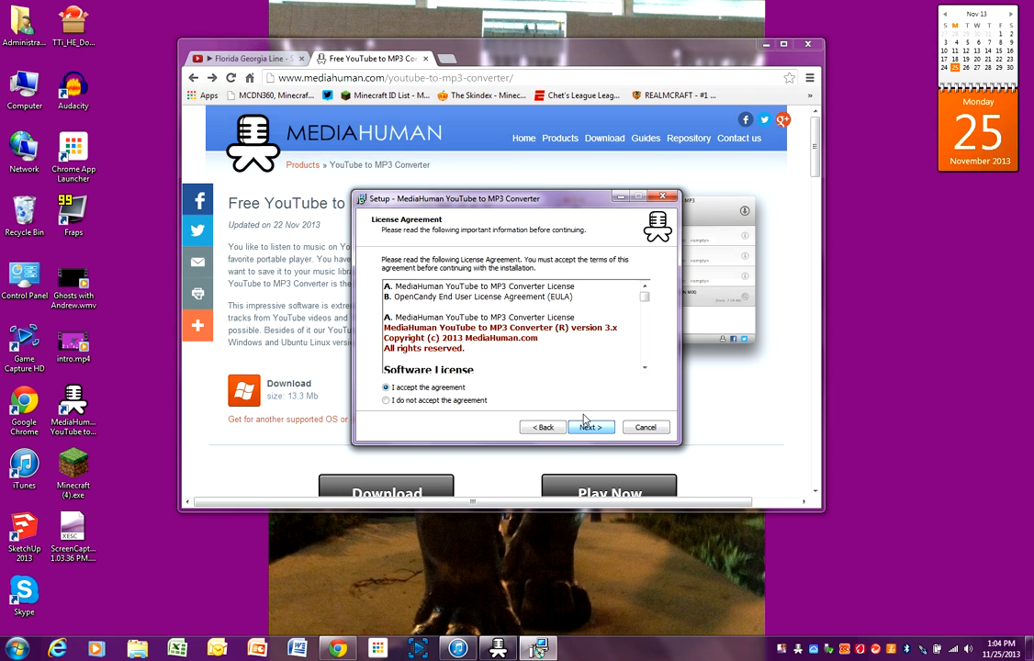
click(590, 428)
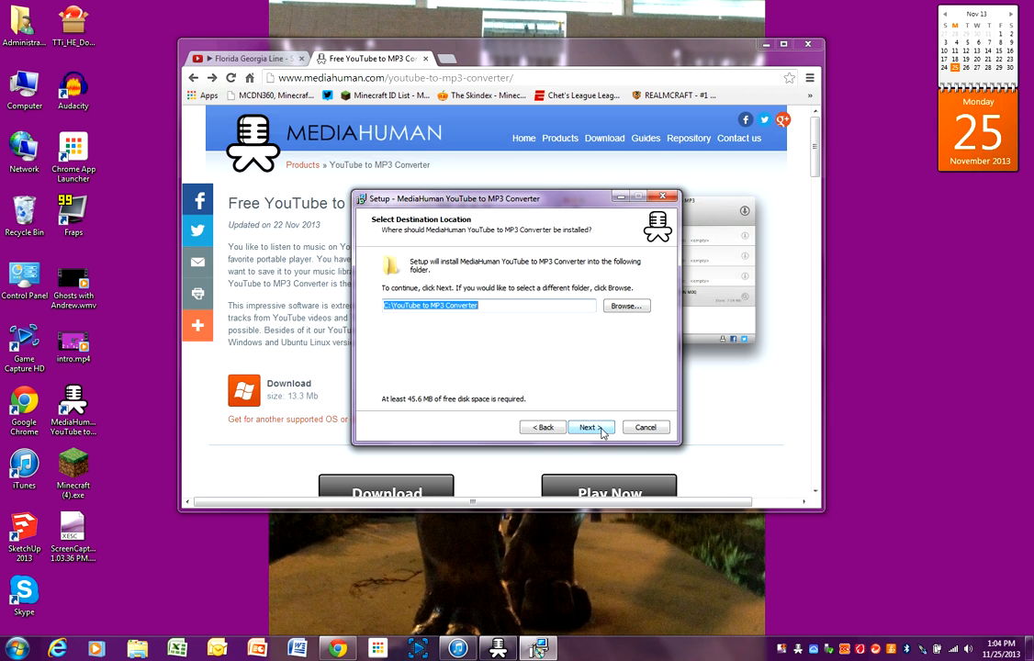
click(597, 428)
click(601, 432)
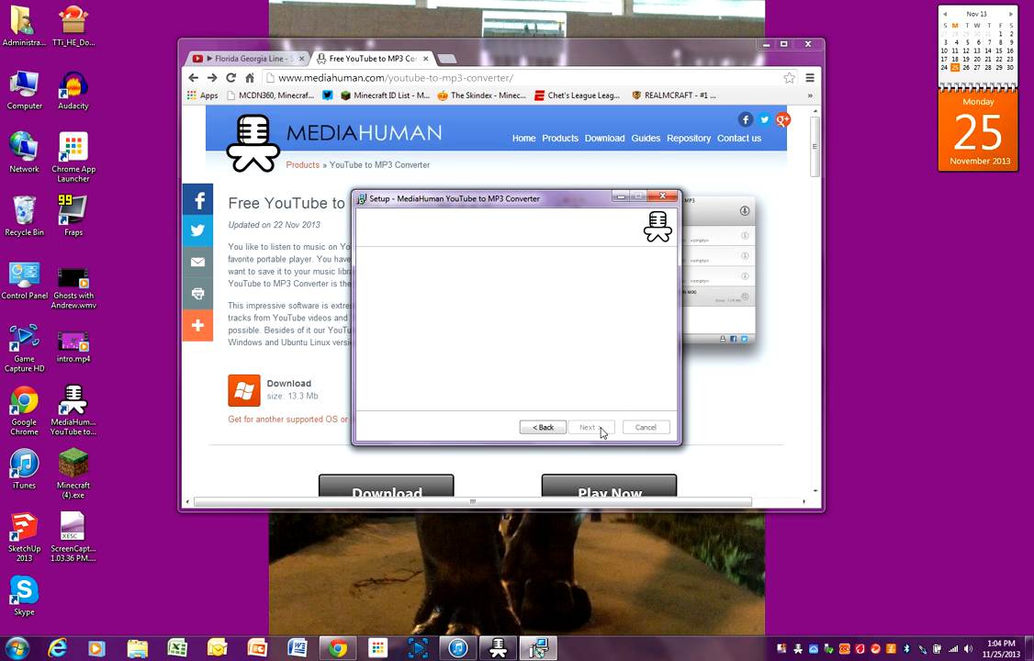
- Choose Custom installation without McAfee SiteAdvisor and install the converter
click(421, 318)
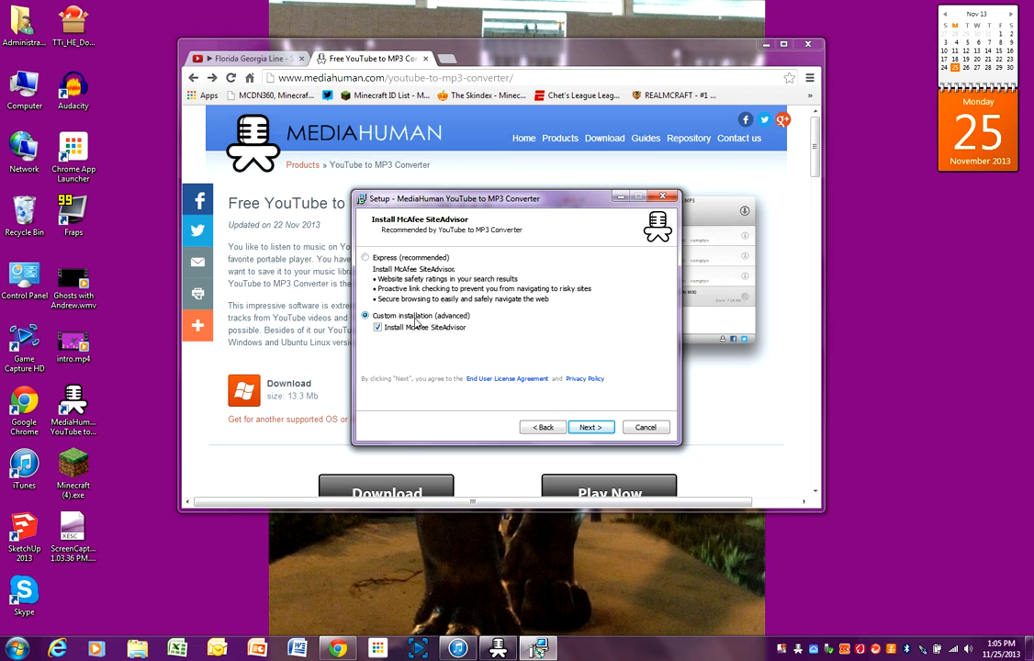
click(378, 328)
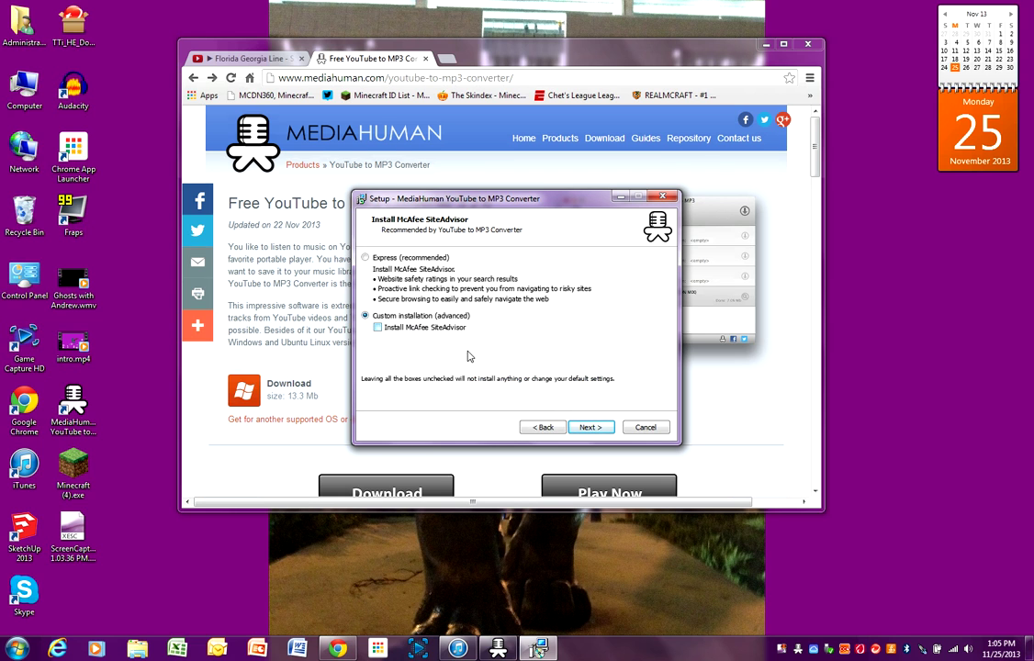
click(581, 429)
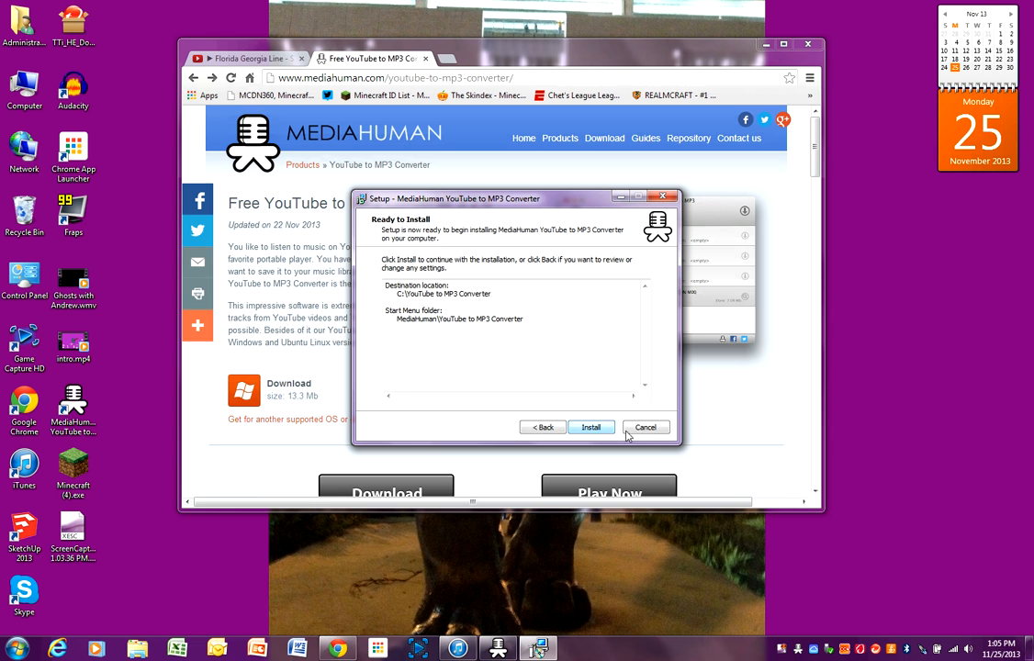
click(643, 427)
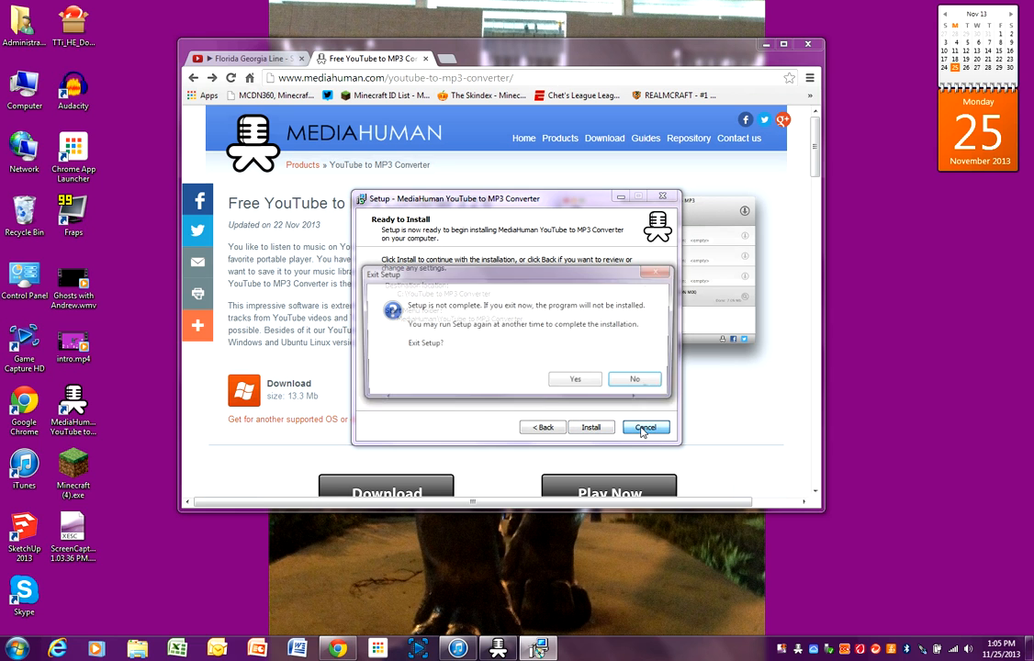
click(578, 384)
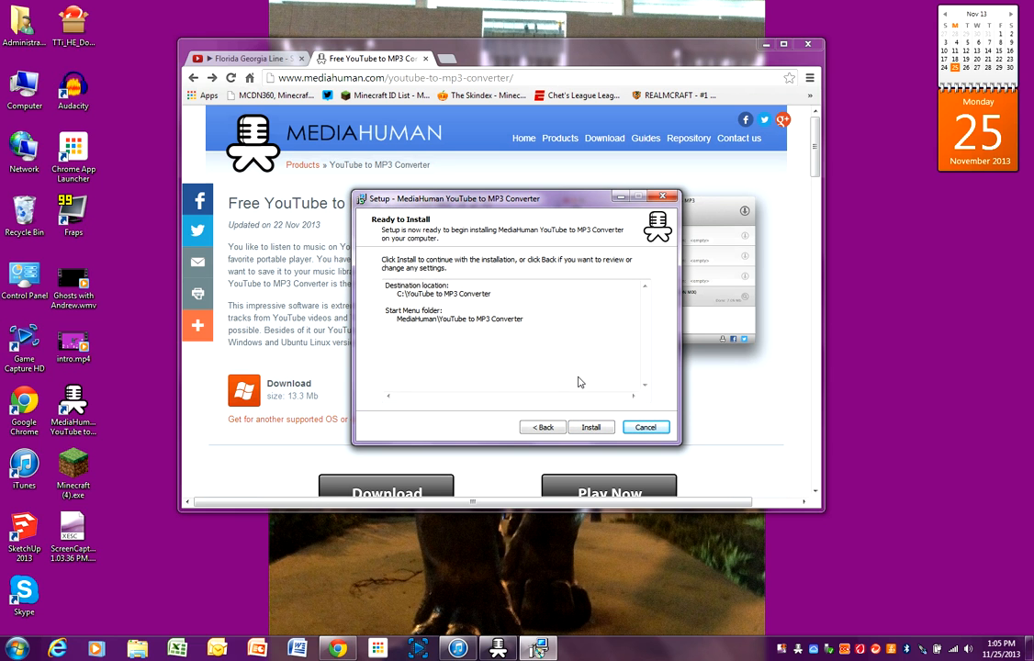
click(662, 199)
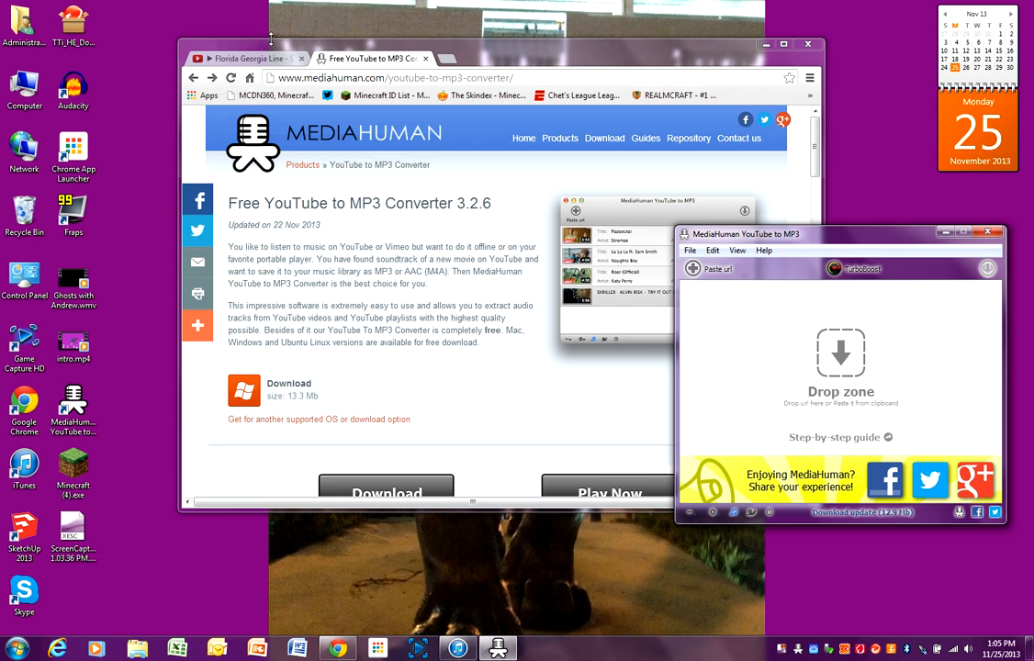
- Switch Chrome to the Florida Georgia Line - Stay YouTube video
click(248, 57)
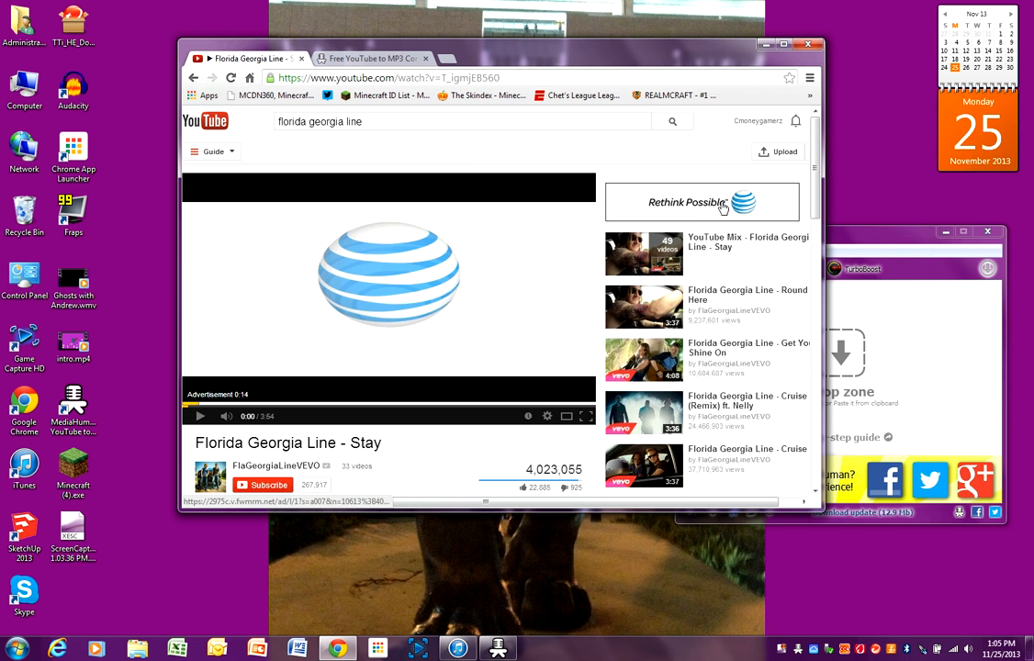
- Copy the Stay video's URL and paste it into the converter's queue, dismissing the cover art search
click(477, 77)
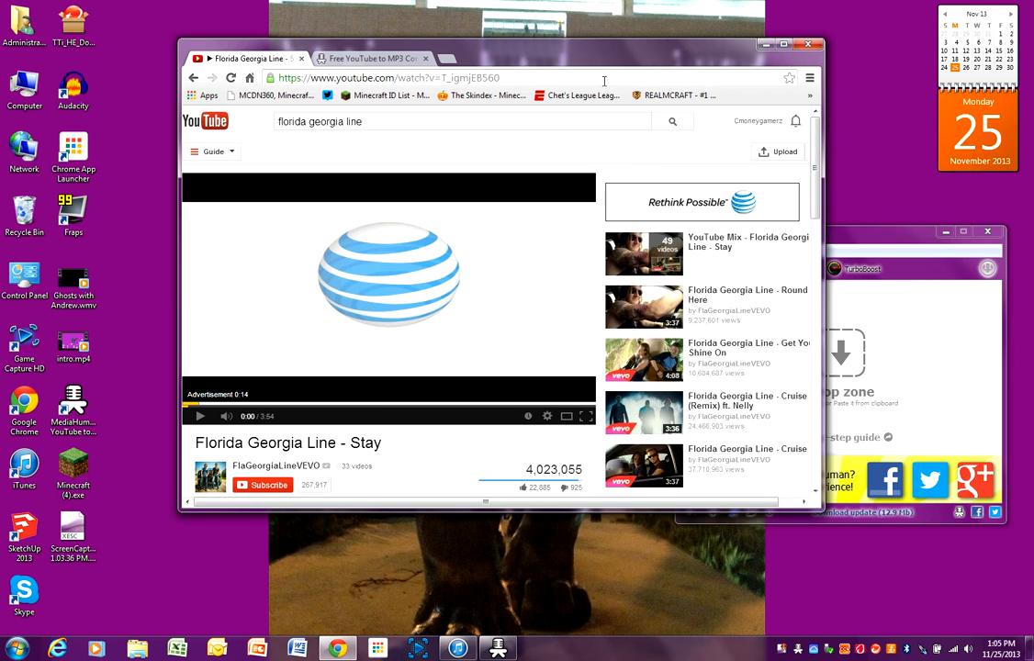
right_click(605, 78)
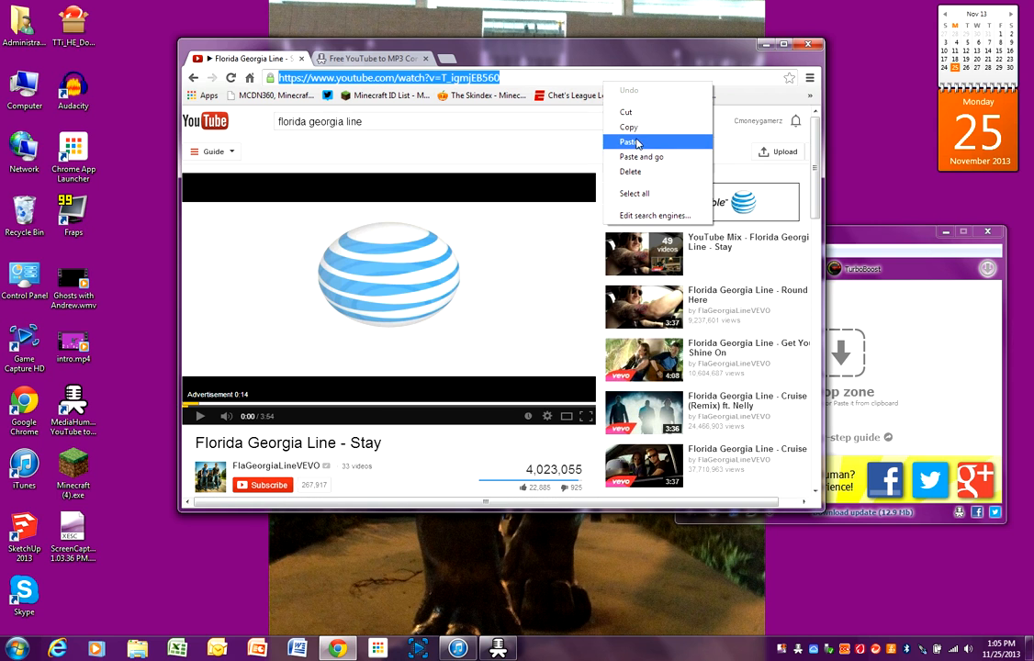
click(634, 112)
click(854, 275)
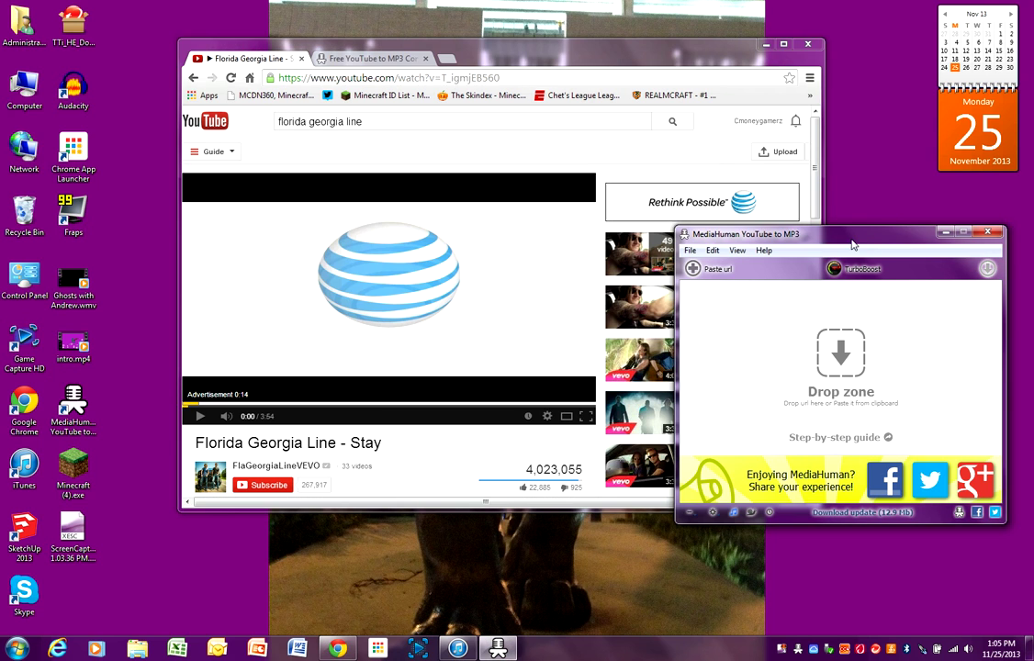
click(716, 269)
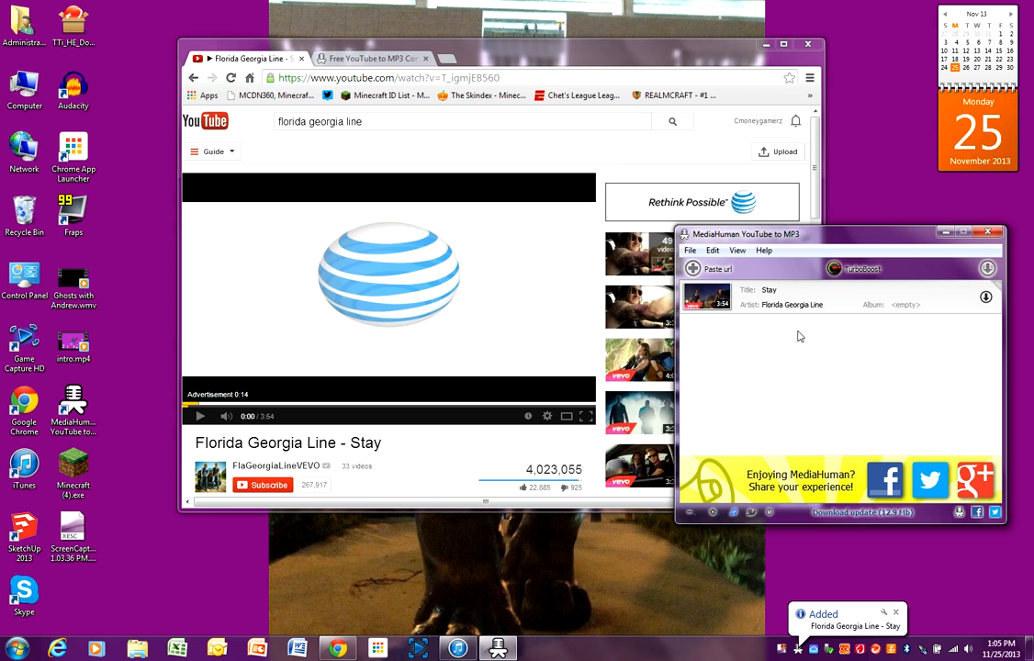
mouse_move(707, 296)
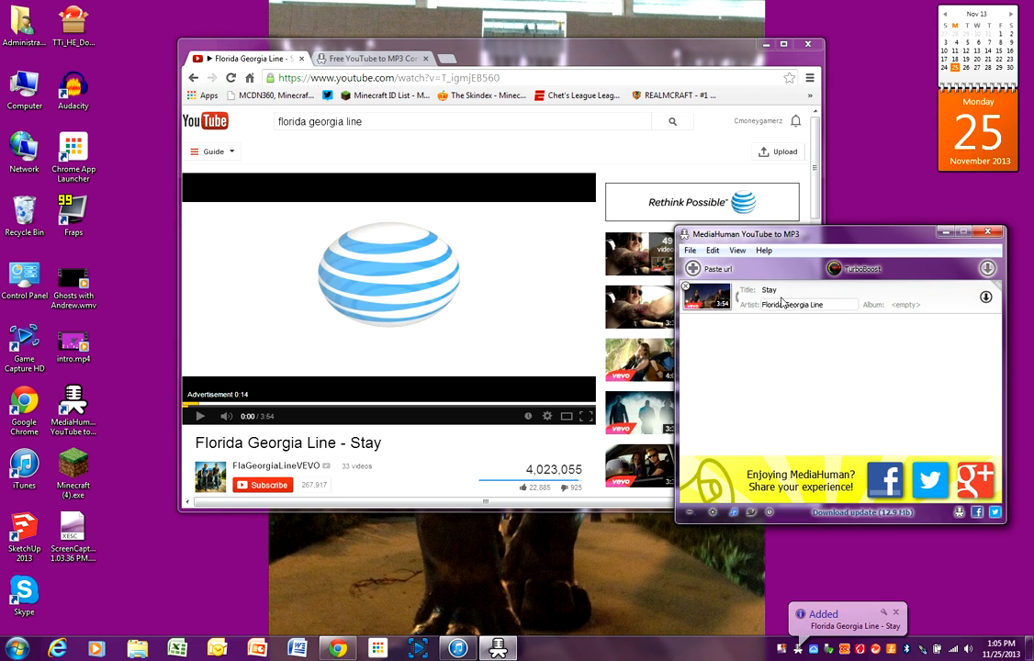
double_click(706, 296)
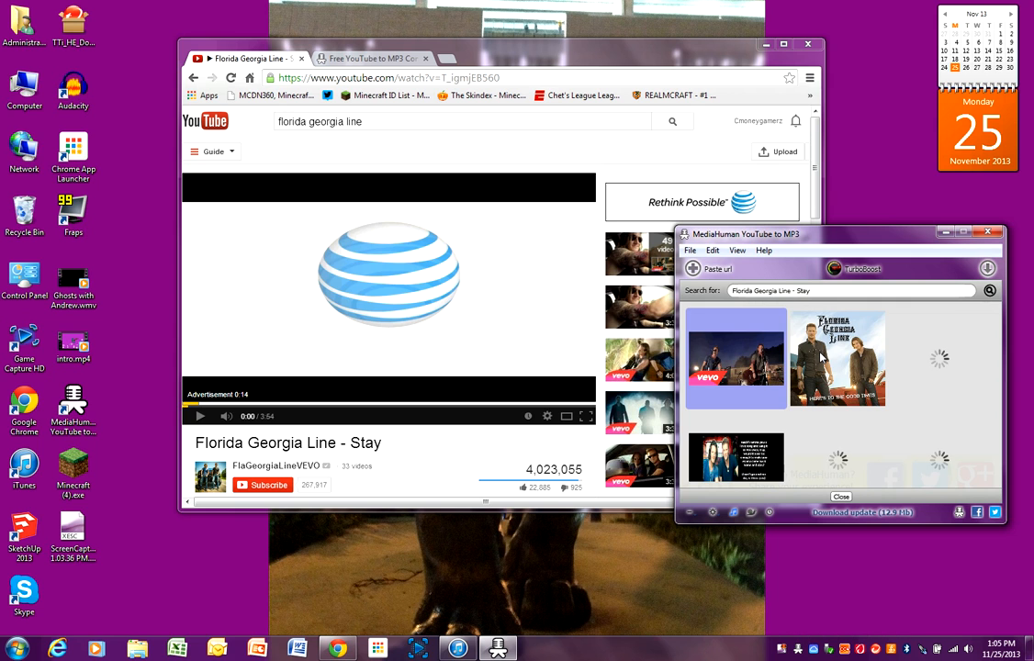
click(822, 357)
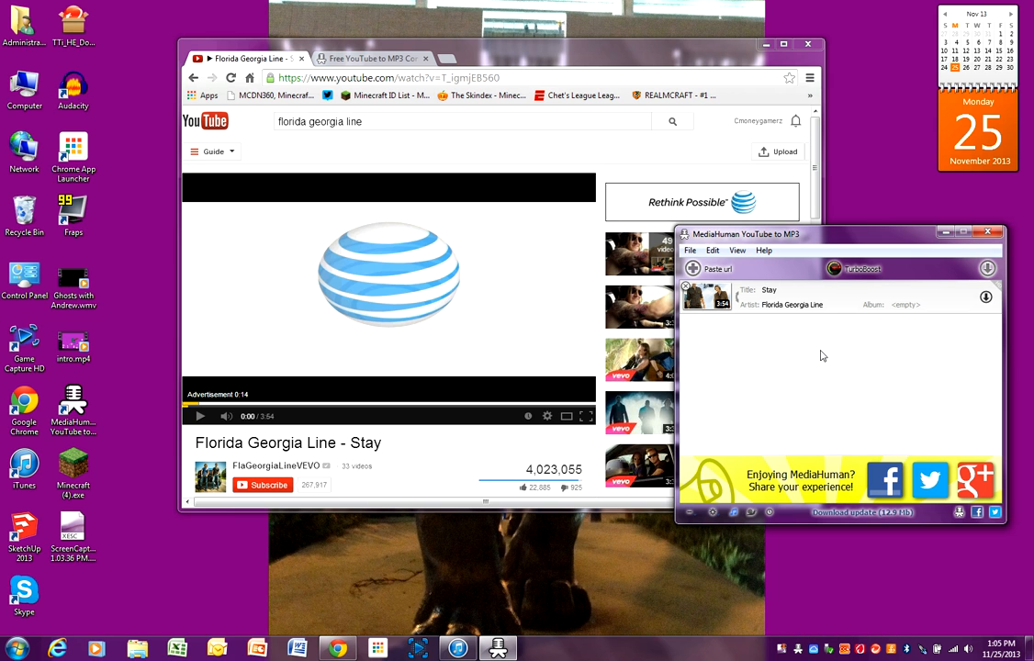
click(714, 513)
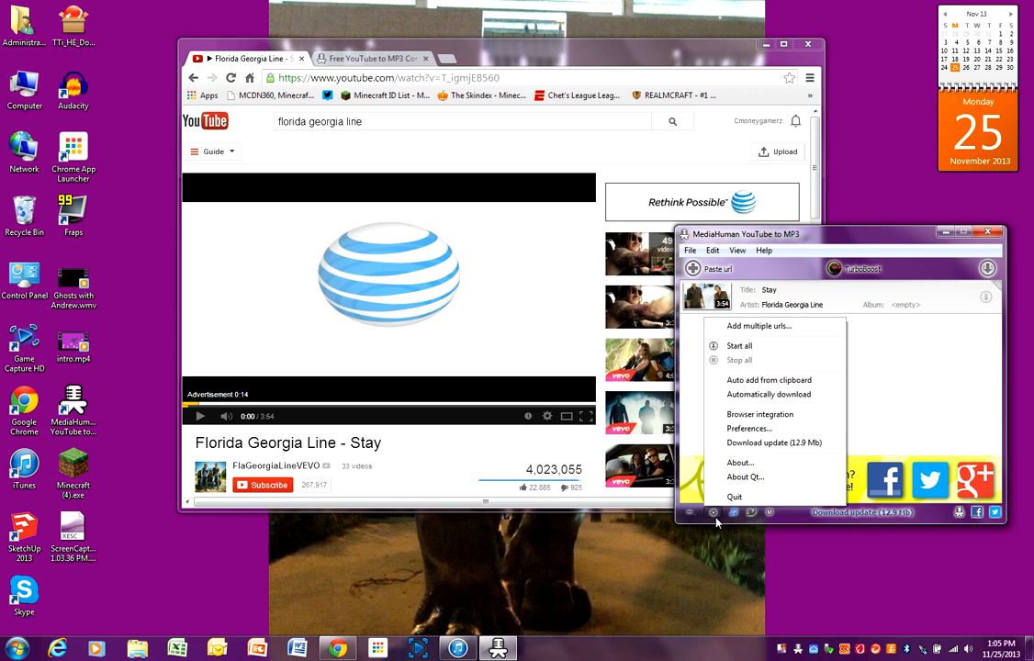
click(750, 428)
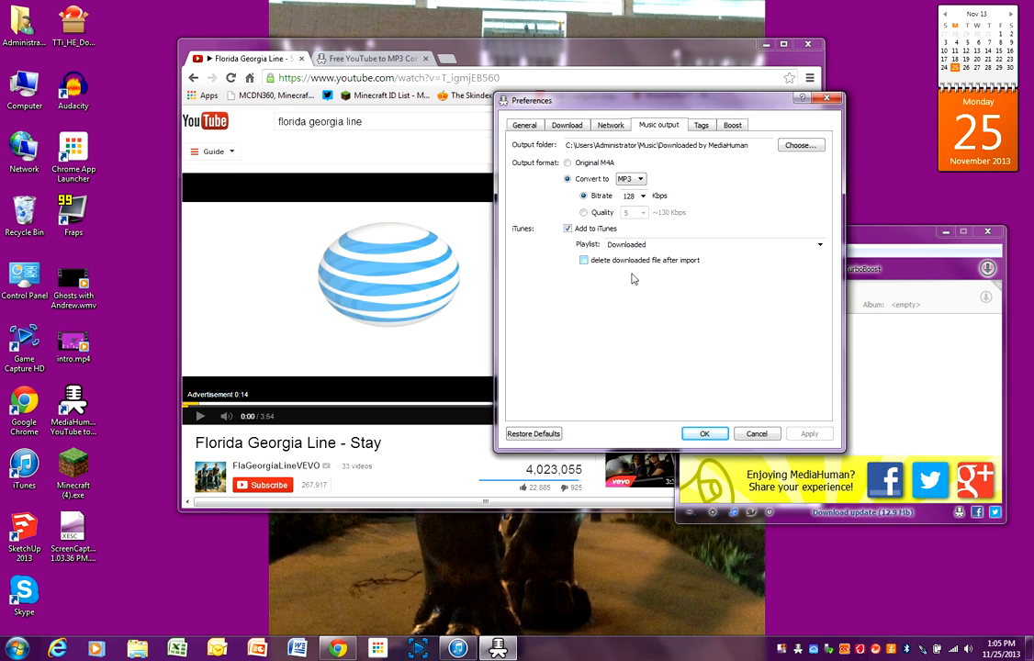
click(757, 434)
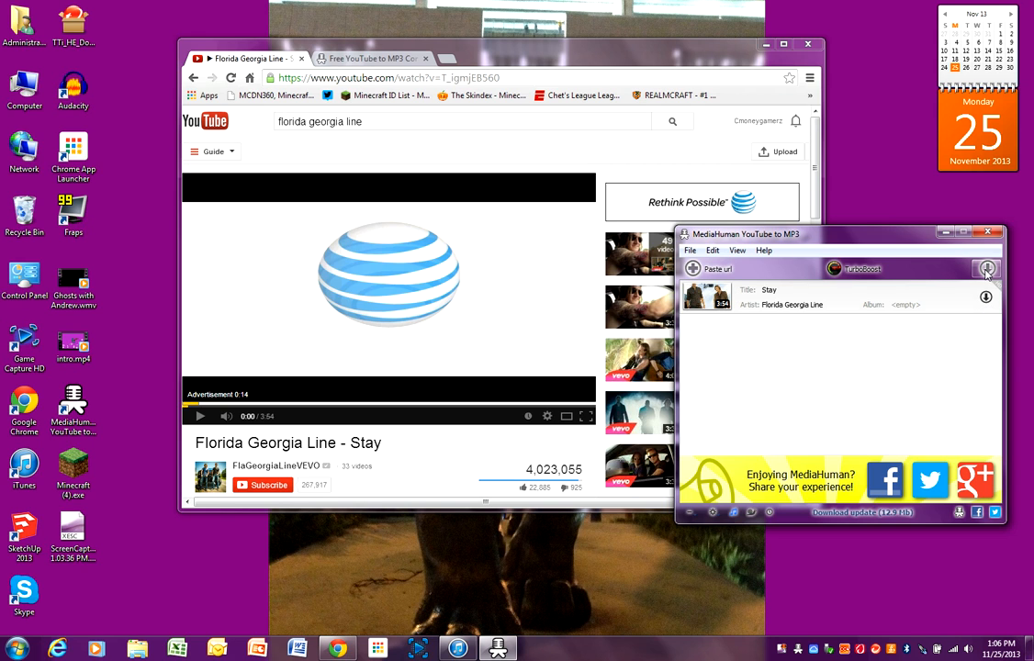
mouse_move(985, 296)
click(418, 649)
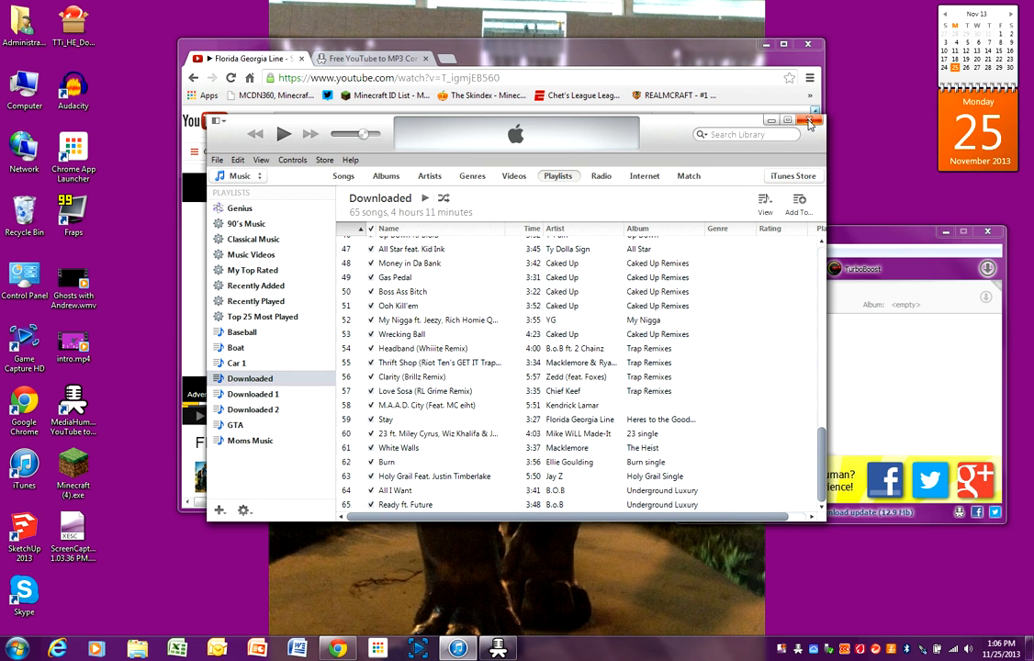
click(770, 120)
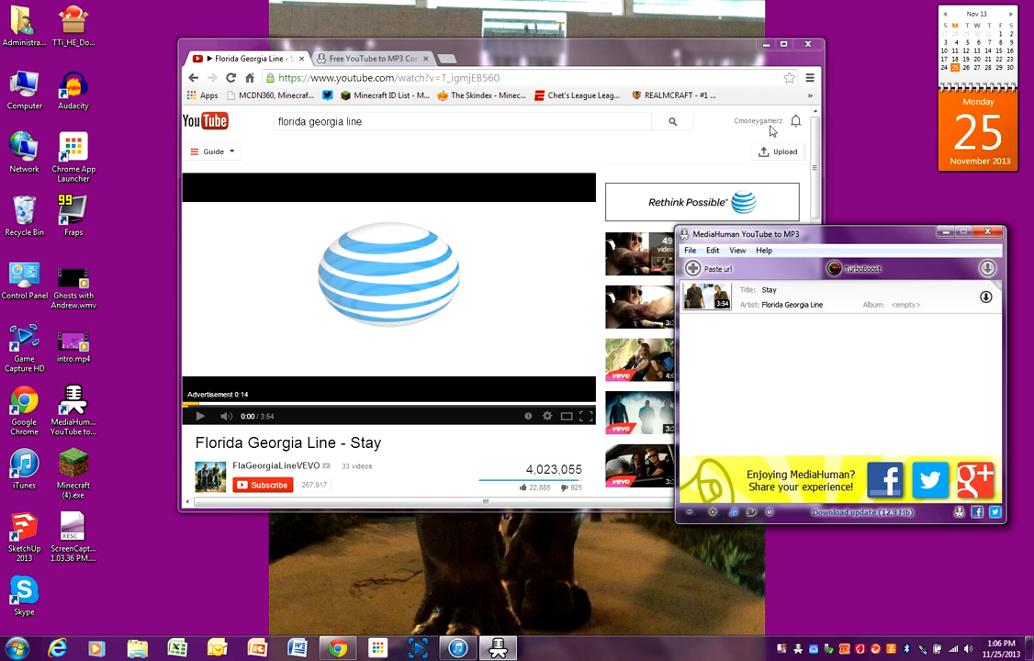